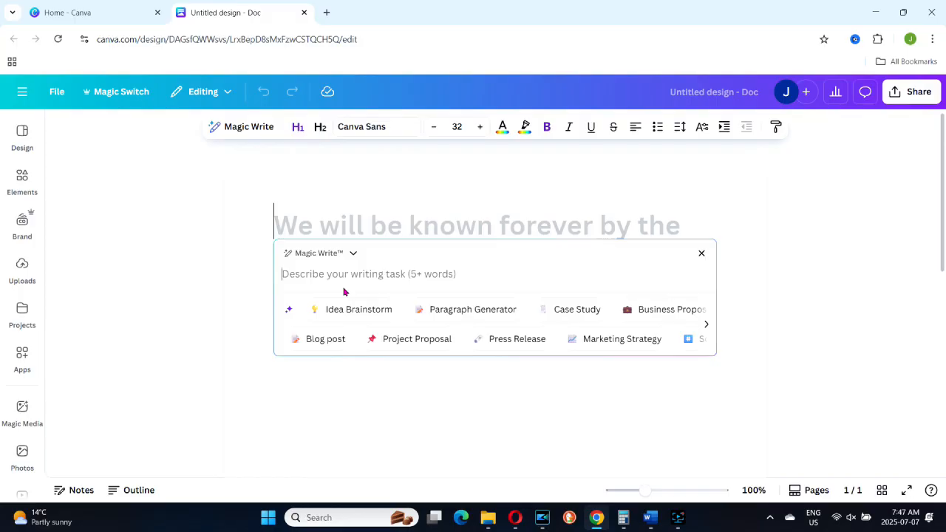
Step: Ask Magic Write to create a table of ten quotes about being happy, split into three columns using commas
{"action": "type", "text": "separate us"}
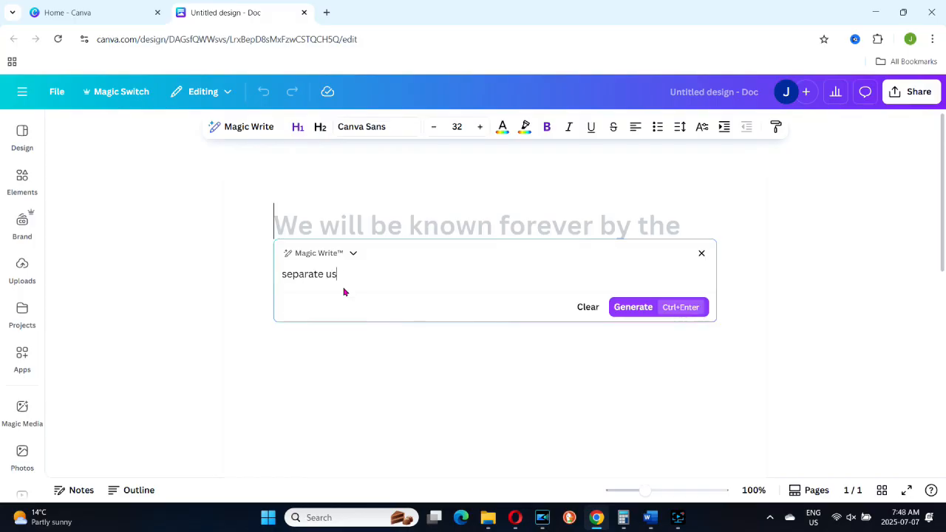
{"action": "type", "text": "ing comma"}
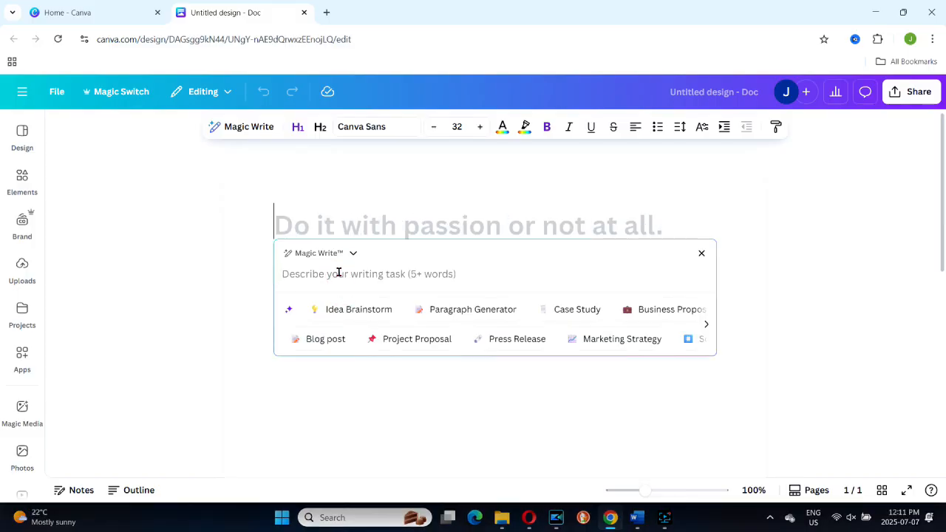
{"action": "type", "text": "Create a table for ten "}
{"action": "type", "text": "quotes about"}
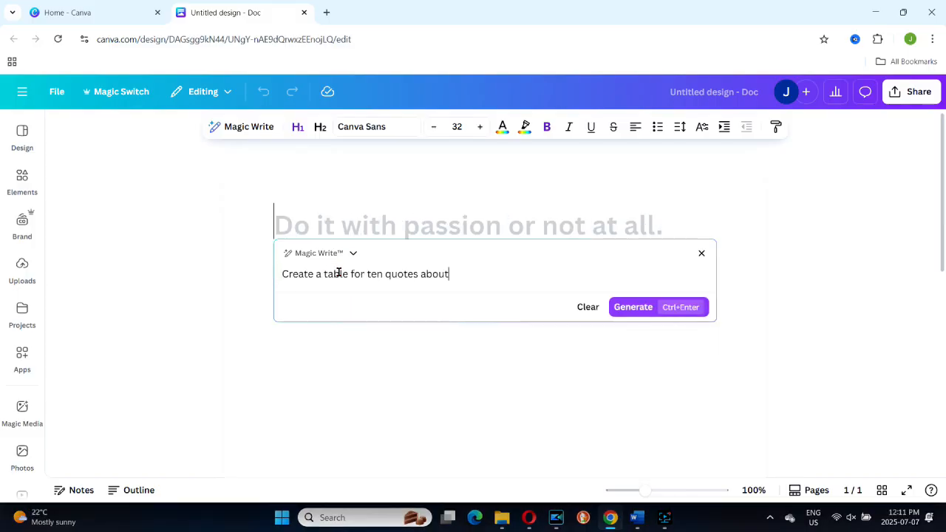
{"action": "type", "text": " being happy.  Separate each quote i"}
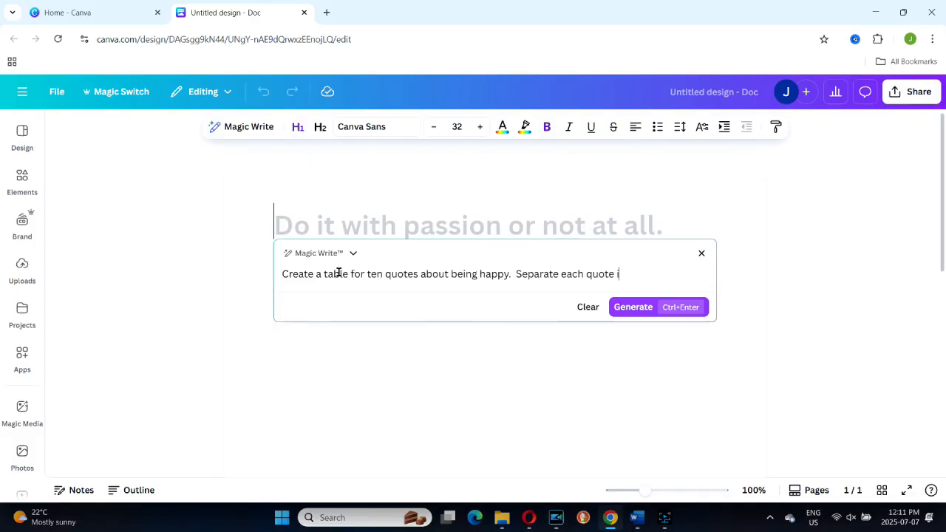
{"action": "type", "text": "nto three columns  and use"}
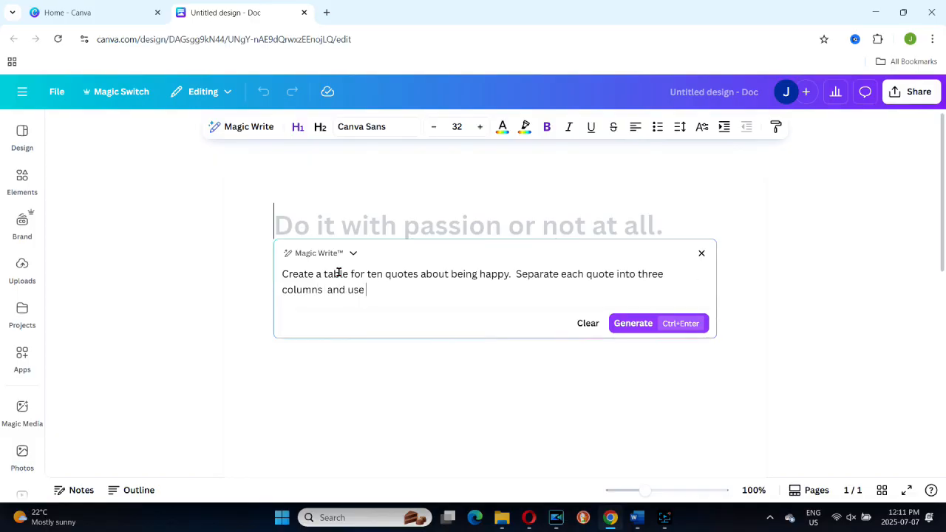
{"action": "type", "text": " commas to separate them."}
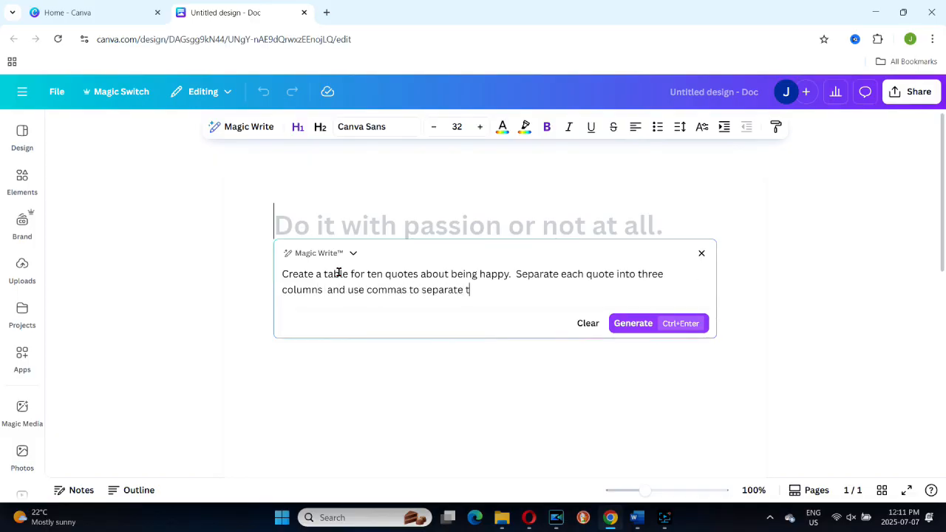
{"action": "left_click", "coordinate": [626, 324]}
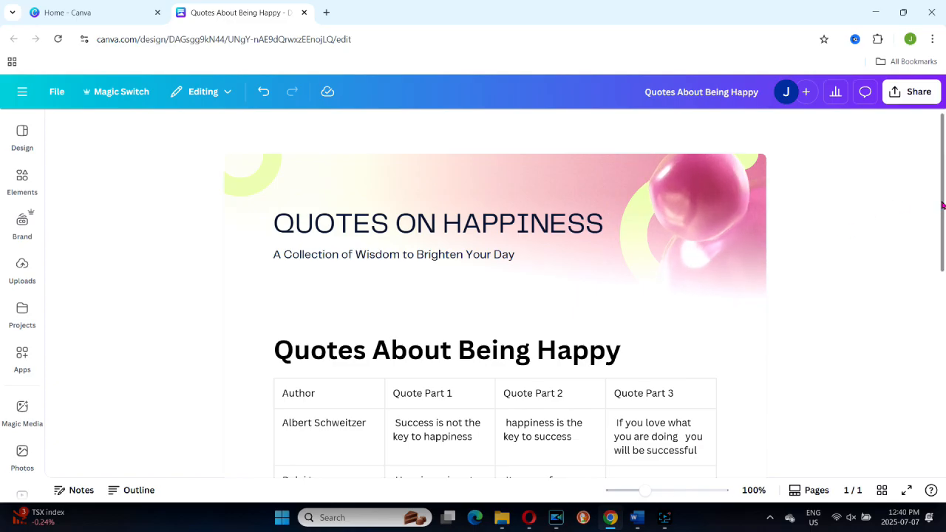
Step: Open the document's share options and choose to download it
{"action": "scroll", "coordinate": [936, 200], "scroll_direction": "down", "scroll_amount": 3}
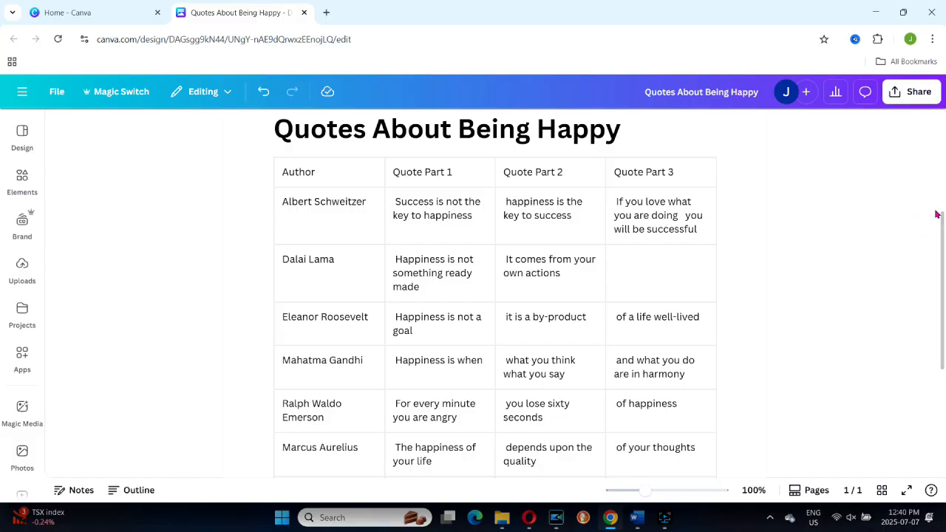
{"action": "left_click", "coordinate": [915, 91]}
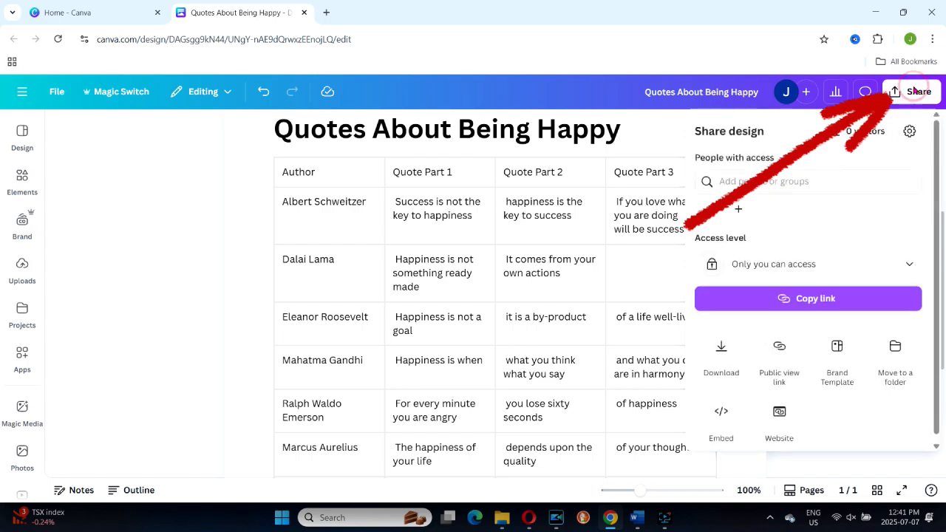
{"action": "left_click", "coordinate": [722, 347]}
{"action": "left_click", "coordinate": [810, 345]}
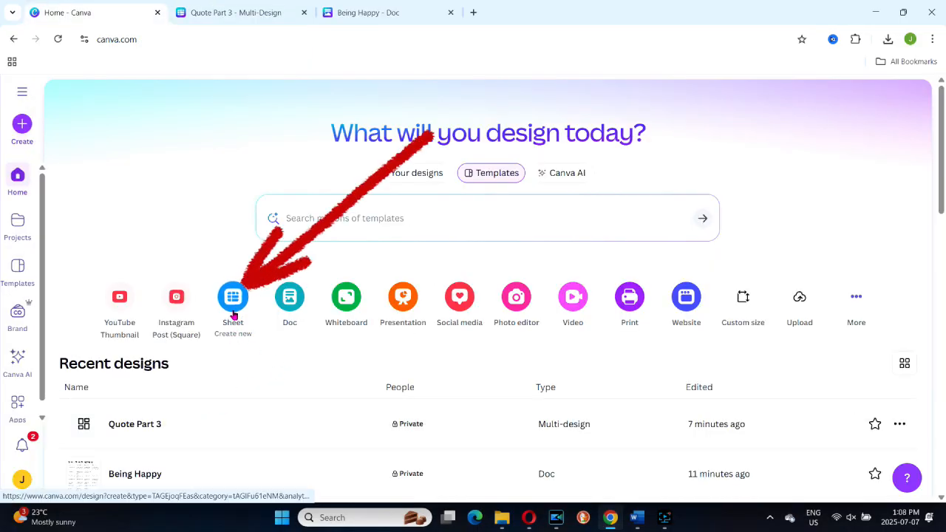
Step: Create a new blank Sheet design from the Create menu
{"action": "left_click", "coordinate": [22, 123]}
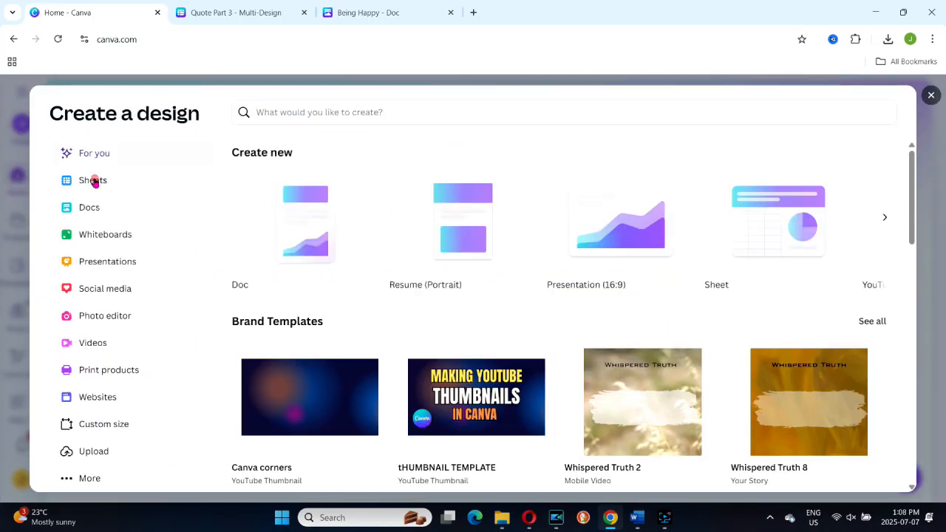
{"action": "left_click", "coordinate": [93, 181]}
{"action": "left_click", "coordinate": [313, 212]}
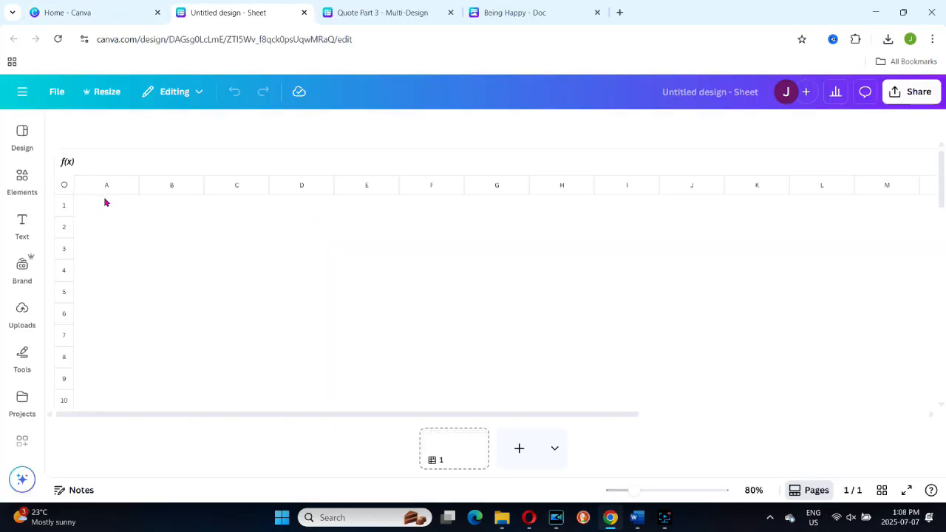
{"action": "left_click", "coordinate": [105, 203]}
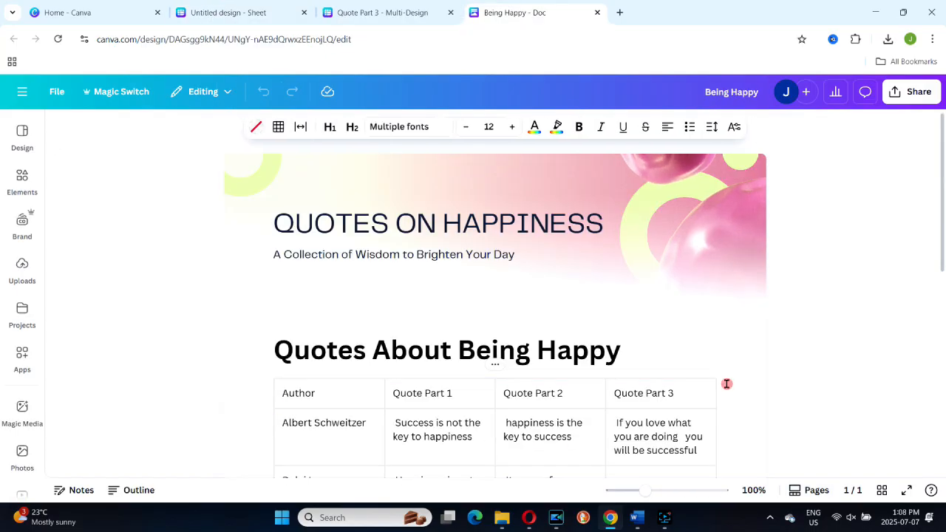
{"action": "scroll", "coordinate": [728, 379], "scroll_direction": "down", "scroll_amount": 6}
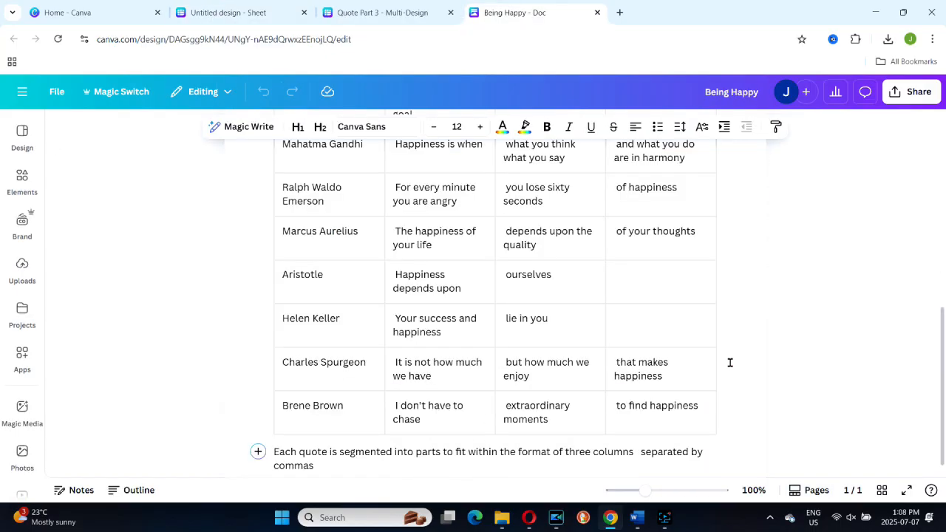
Step: Switch to the Quotes multi-design and download its sheet page as a CSV file
{"action": "left_click", "coordinate": [379, 12]}
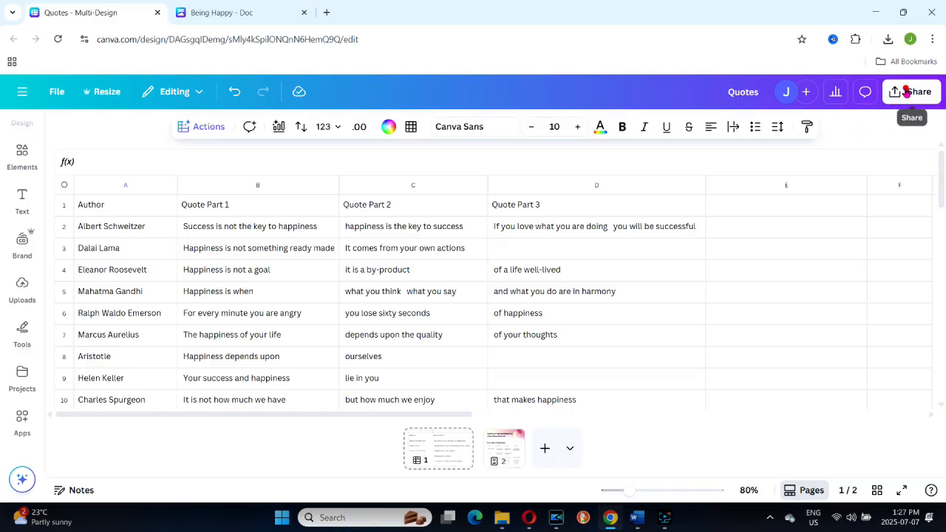
{"action": "left_click", "coordinate": [902, 92]}
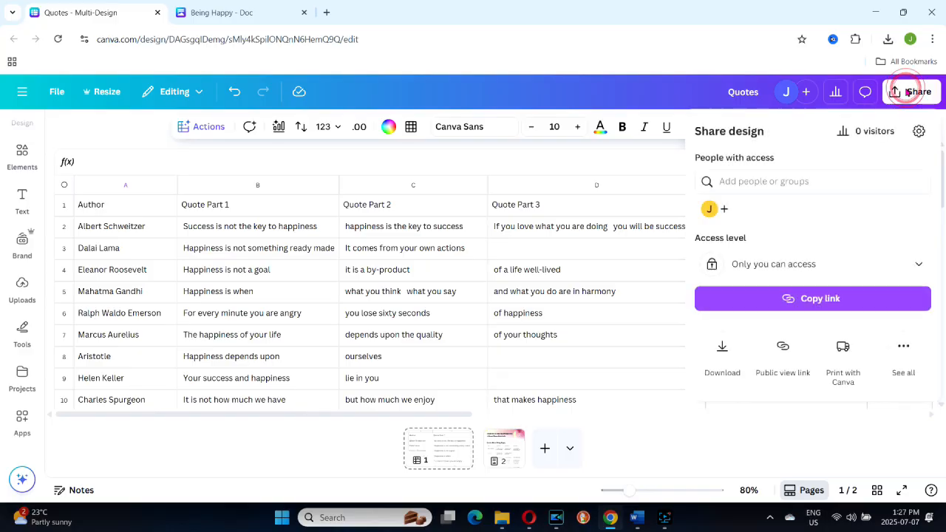
{"action": "left_click", "coordinate": [722, 351]}
{"action": "left_click", "coordinate": [915, 174]}
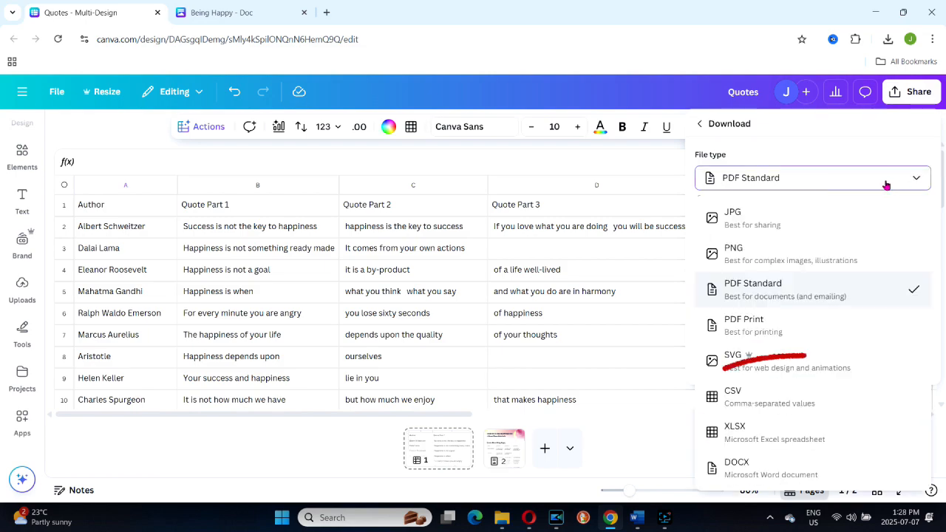
{"action": "left_click", "coordinate": [732, 396]}
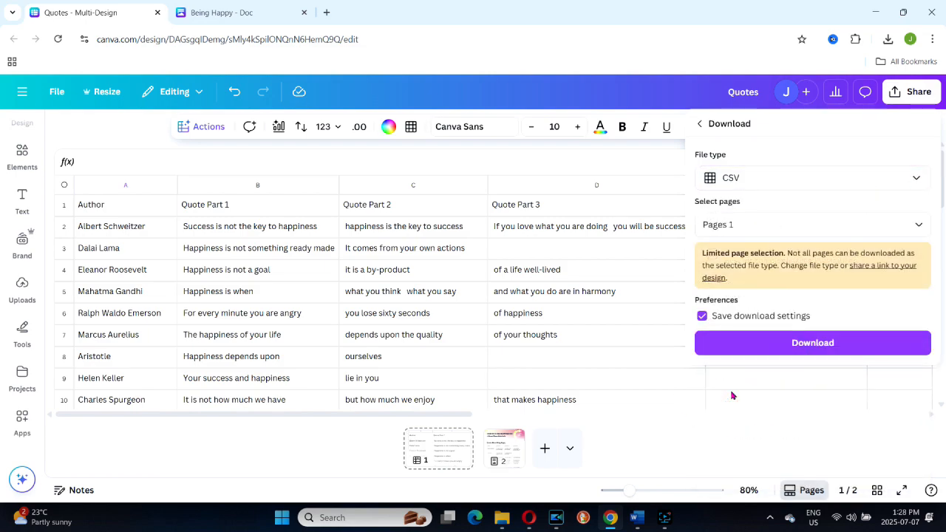
{"action": "left_click", "coordinate": [813, 341]}
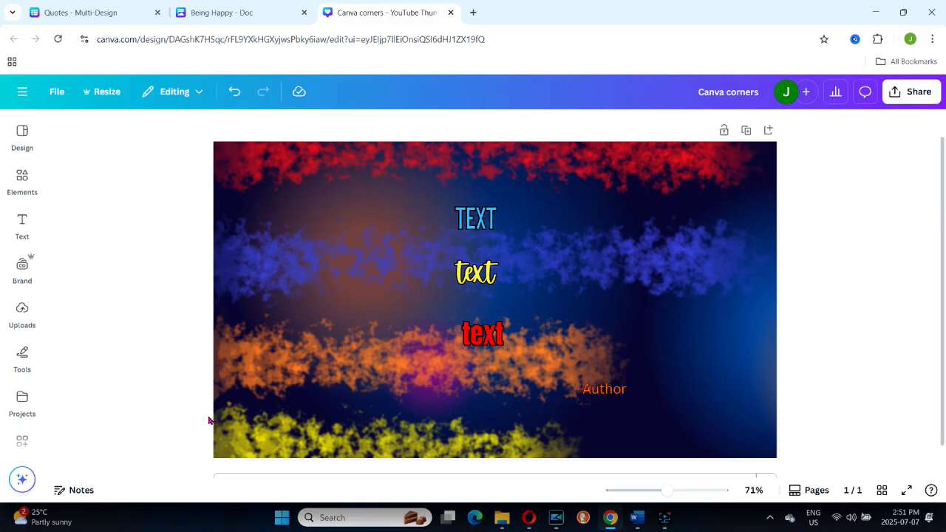
Step: In the Canva corners thumbnail, search the apps for bulk create and open the Bulk create app
{"action": "left_click_drag", "start_coordinate": [476, 274], "coordinate": [480, 275]}
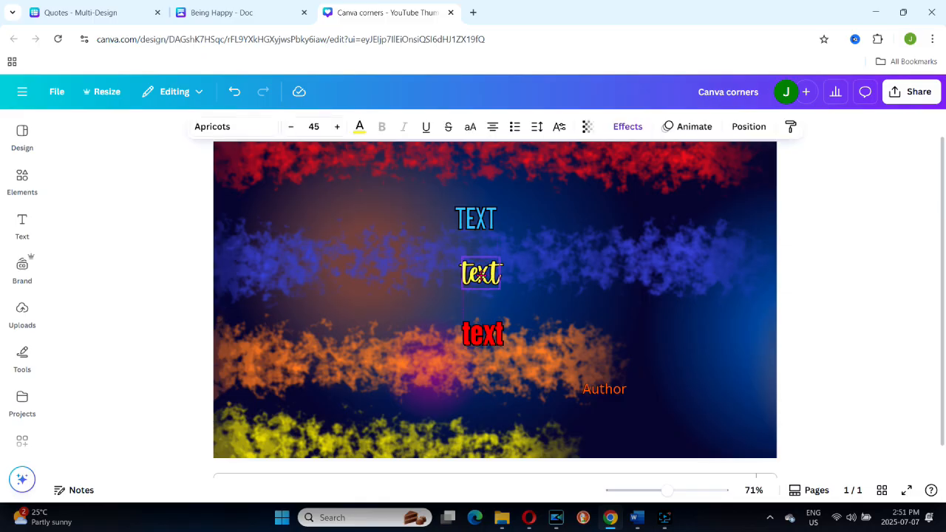
{"action": "left_click", "coordinate": [476, 218]}
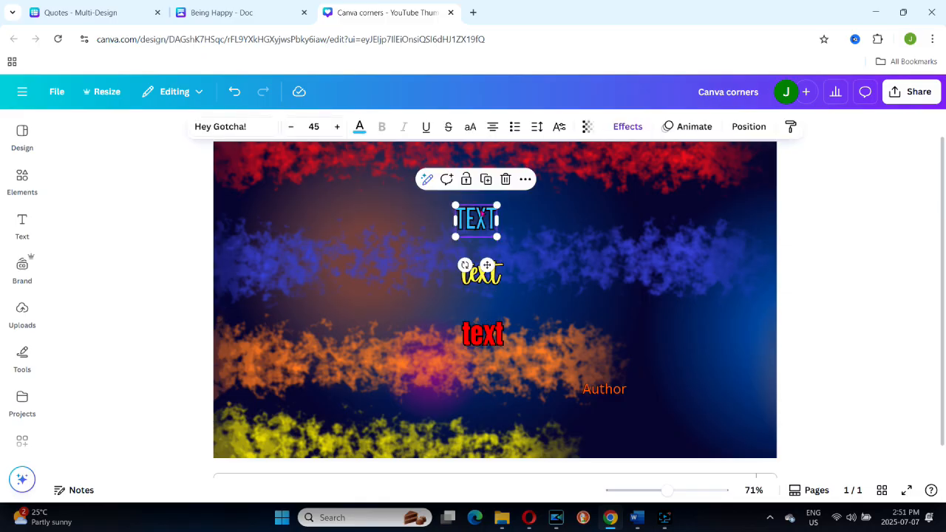
{"action": "left_click", "coordinate": [24, 440]}
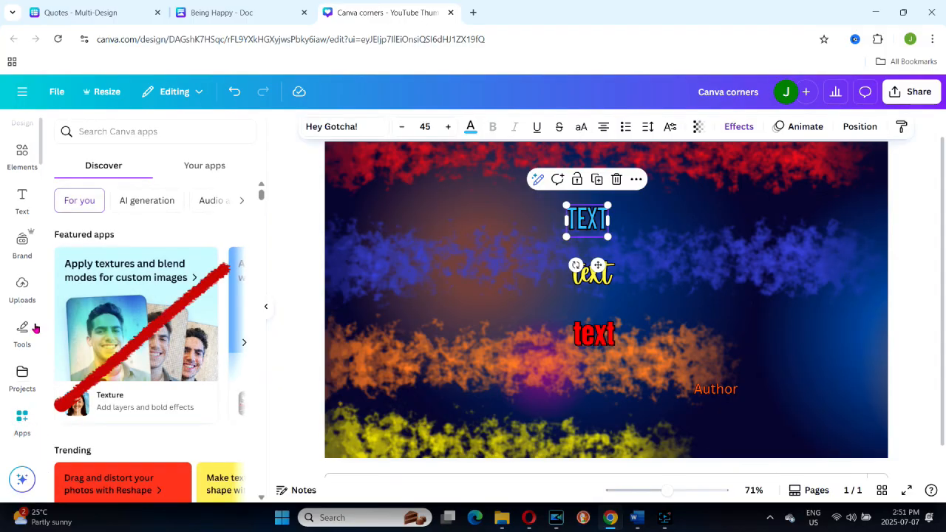
{"action": "left_click", "coordinate": [141, 133]}
{"action": "type", "text": "bulk"}
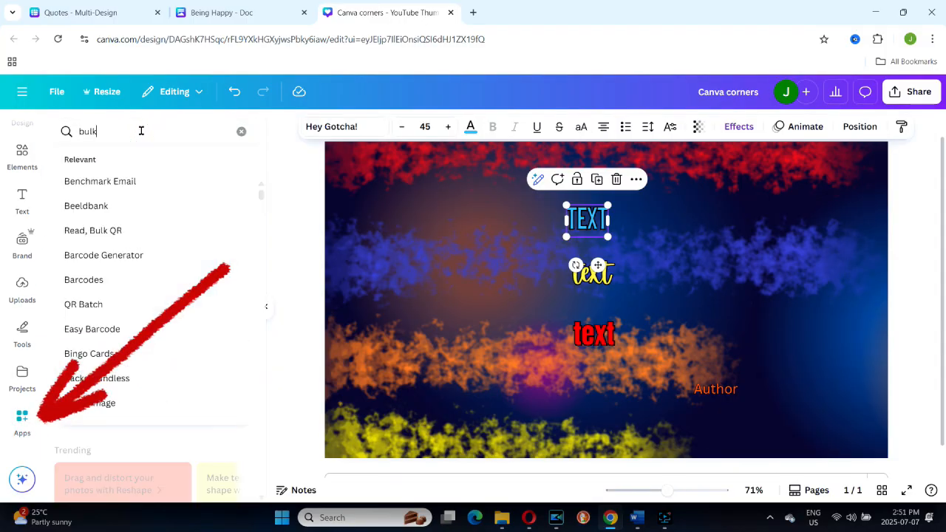
{"action": "type", "text": " create"}
{"action": "key", "text": "Return"}
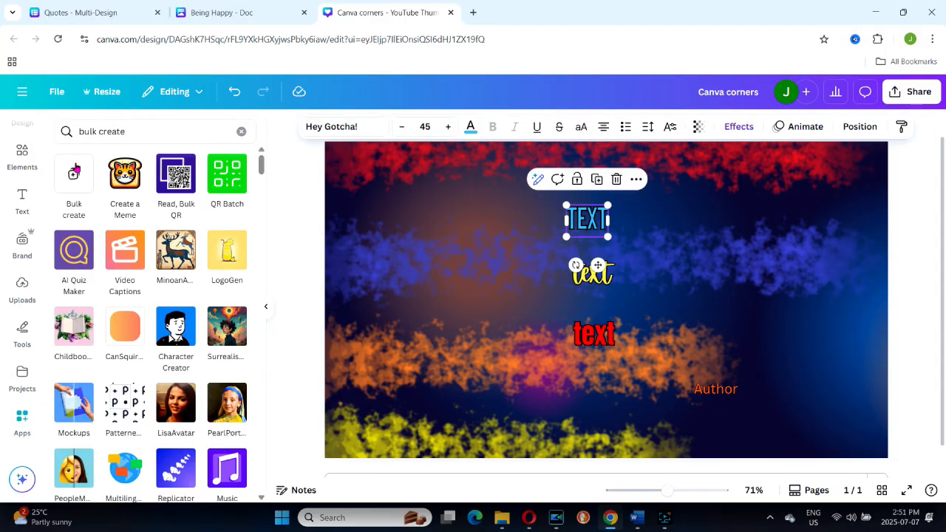
{"action": "left_click", "coordinate": [76, 170]}
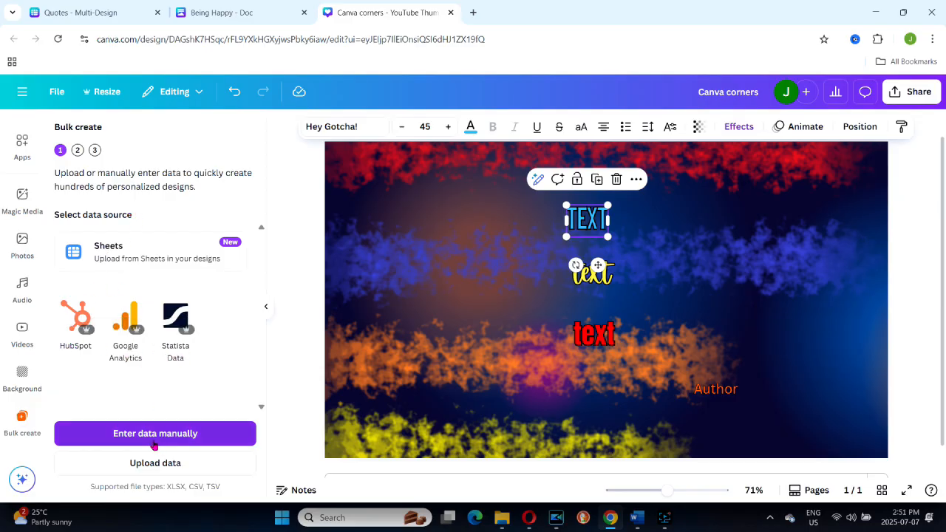
Step: Choose Sheets as the data source and connect the Quotes spreadsheet
{"action": "left_click", "coordinate": [117, 248]}
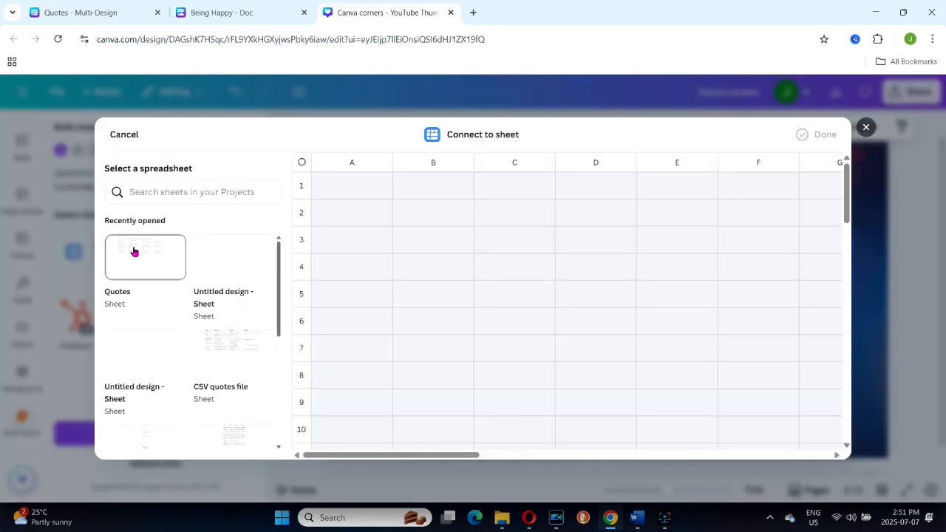
{"action": "left_click", "coordinate": [134, 252]}
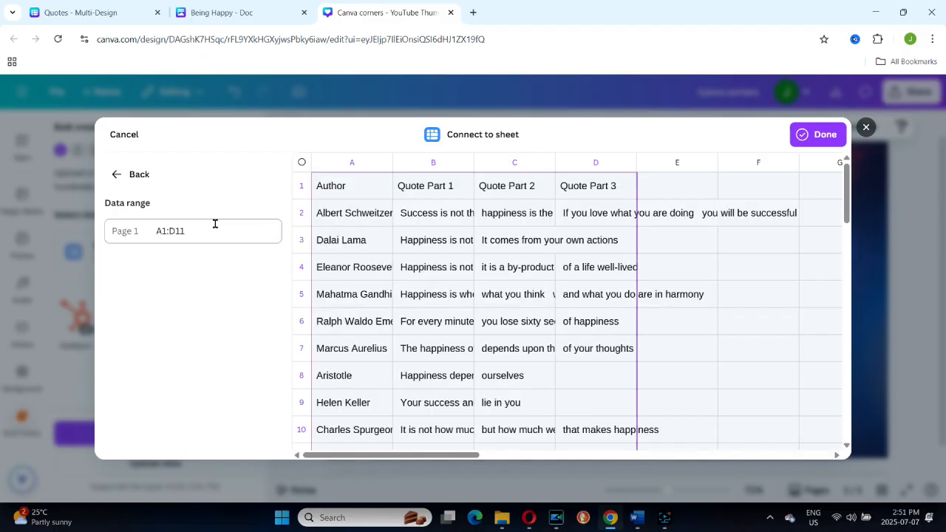
{"action": "left_click", "coordinate": [821, 134]}
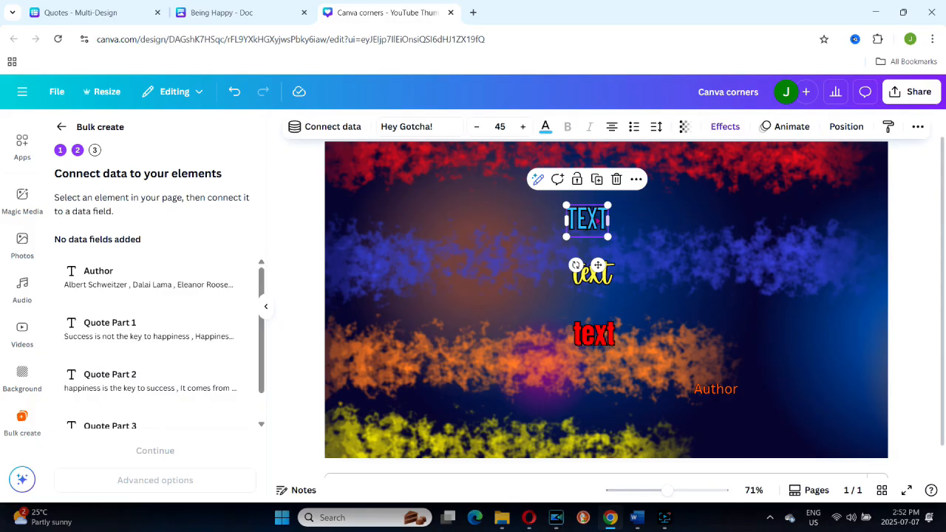
Step: Connect the blue TEXT element to the Quote Part 1 data field
{"action": "left_click", "coordinate": [589, 220]}
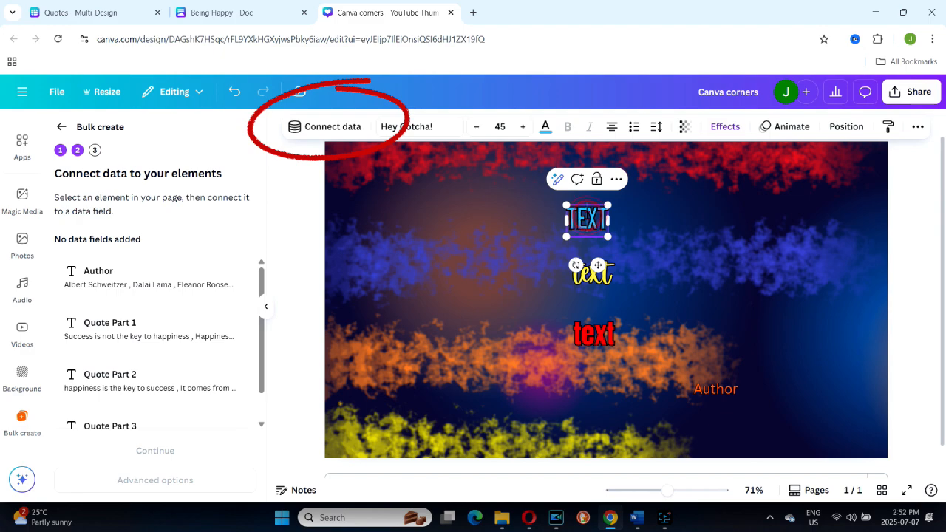
{"action": "left_click", "coordinate": [323, 128]}
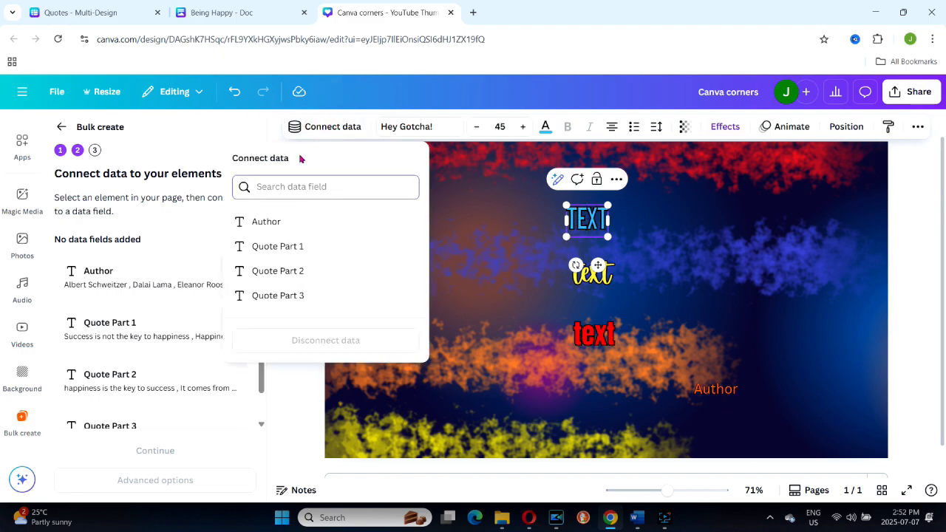
{"action": "left_click", "coordinate": [291, 246]}
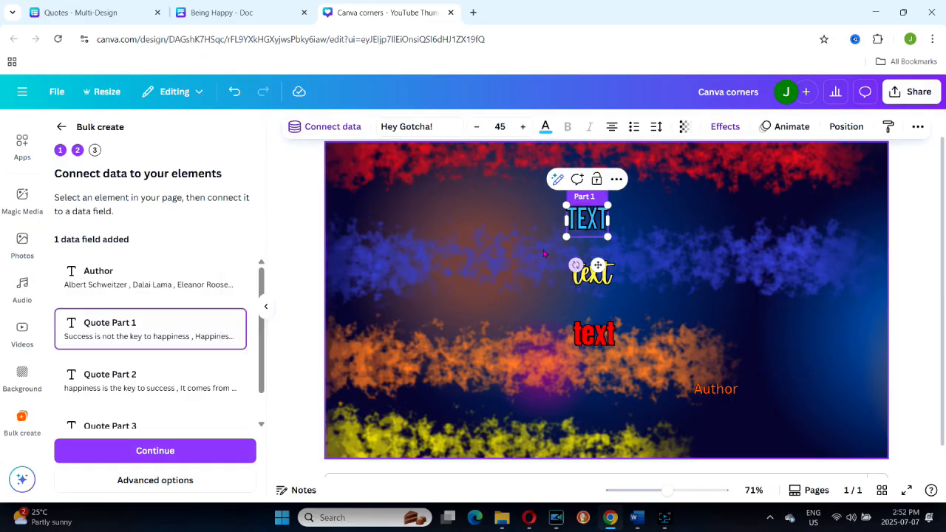
Step: Connect the yellow text element to the Quote Part 2 data field
{"action": "left_click", "coordinate": [586, 273]}
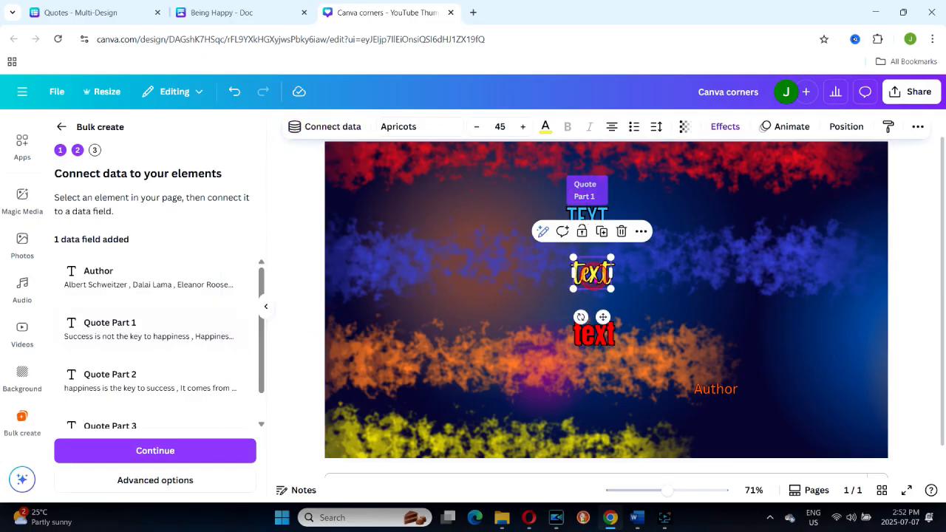
{"action": "left_click", "coordinate": [336, 127]}
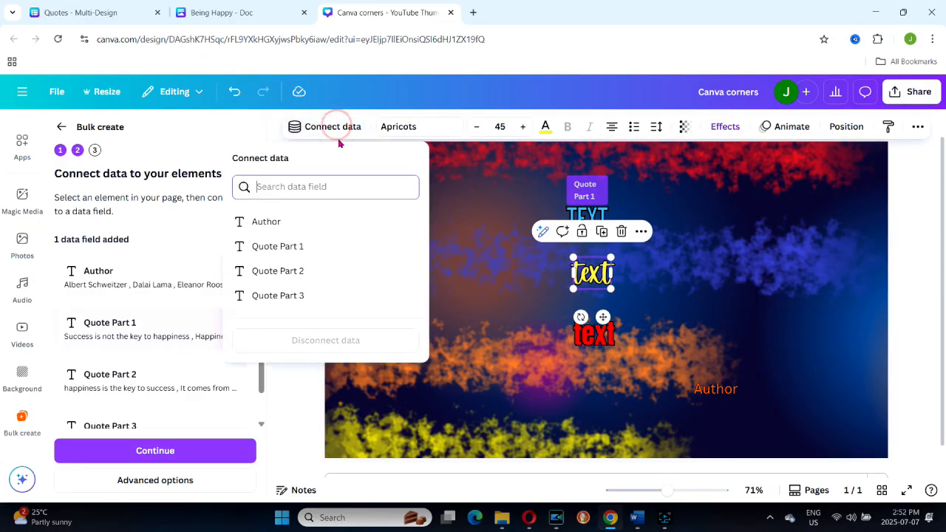
{"action": "left_click", "coordinate": [286, 273]}
Step: Connect the red text element to the Quote Part 3 data field
{"action": "left_click", "coordinate": [593, 334]}
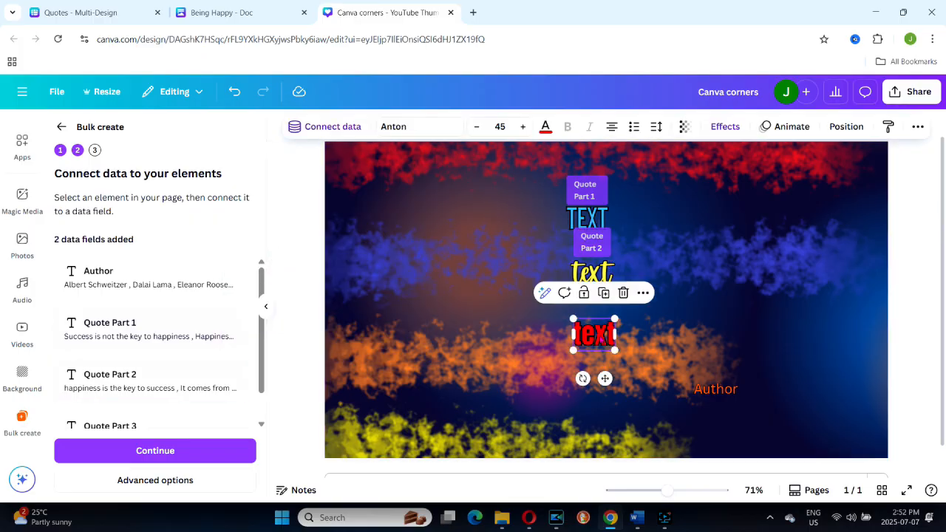
{"action": "left_click", "coordinate": [334, 126]}
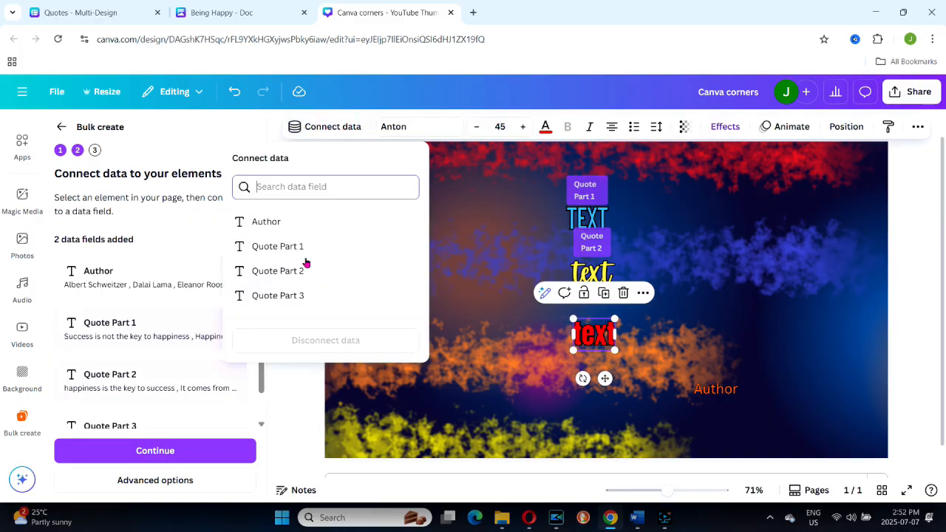
{"action": "left_click", "coordinate": [305, 293]}
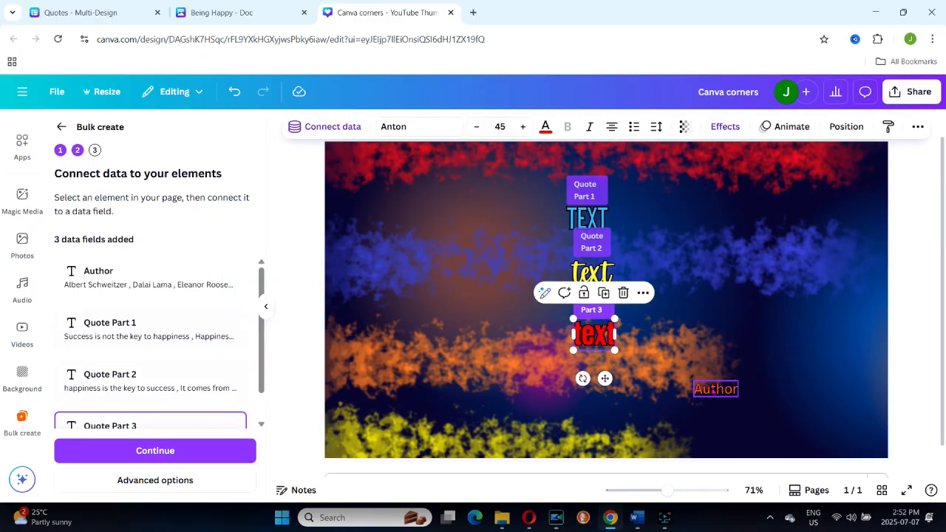
Step: Connect the orange Author text element to the Author data field
{"action": "left_click", "coordinate": [716, 389]}
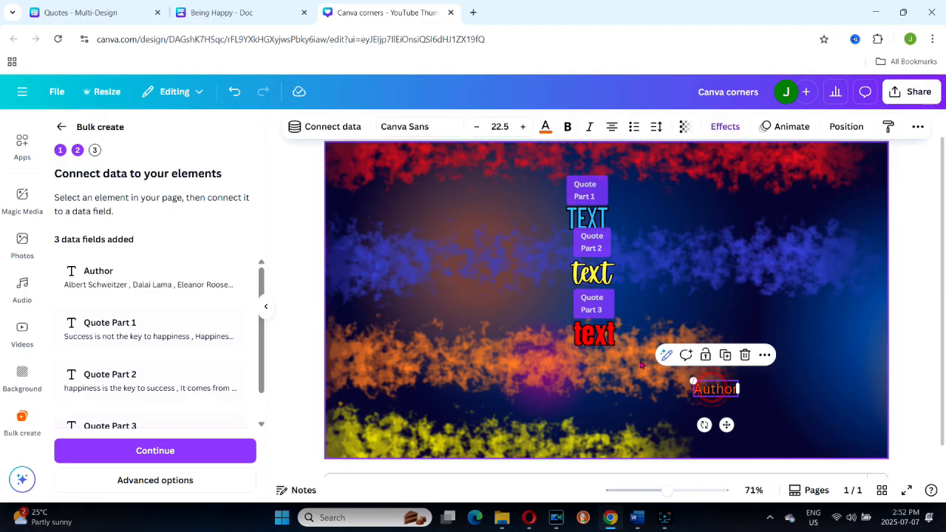
{"action": "left_click", "coordinate": [351, 127]}
{"action": "left_click", "coordinate": [268, 220]}
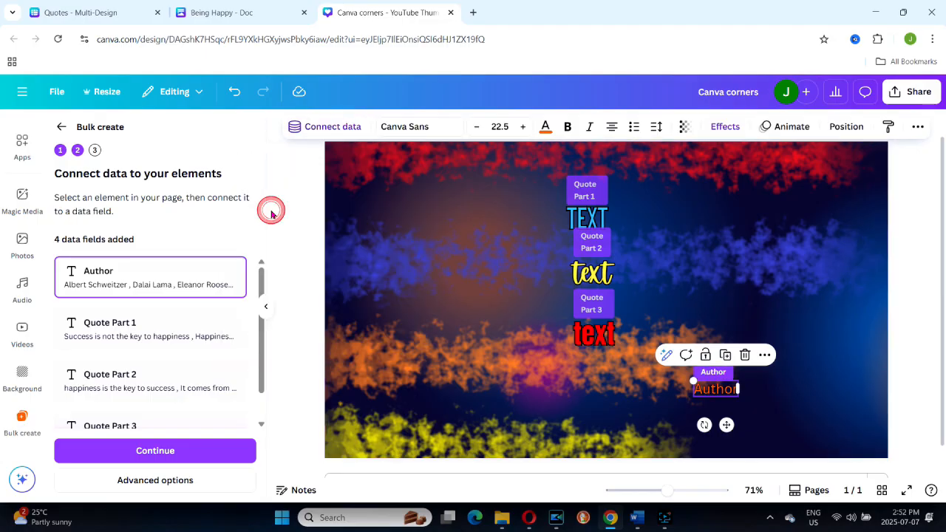
Step: Generate 10 designs from all the data rows and open the resulting bulk design from its folder
{"action": "left_click", "coordinate": [175, 453]}
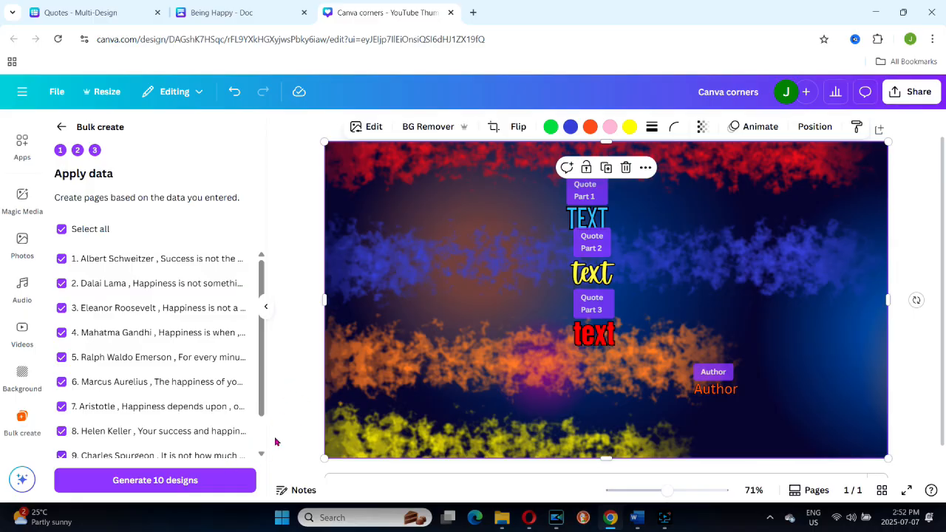
{"action": "left_click", "coordinate": [157, 481]}
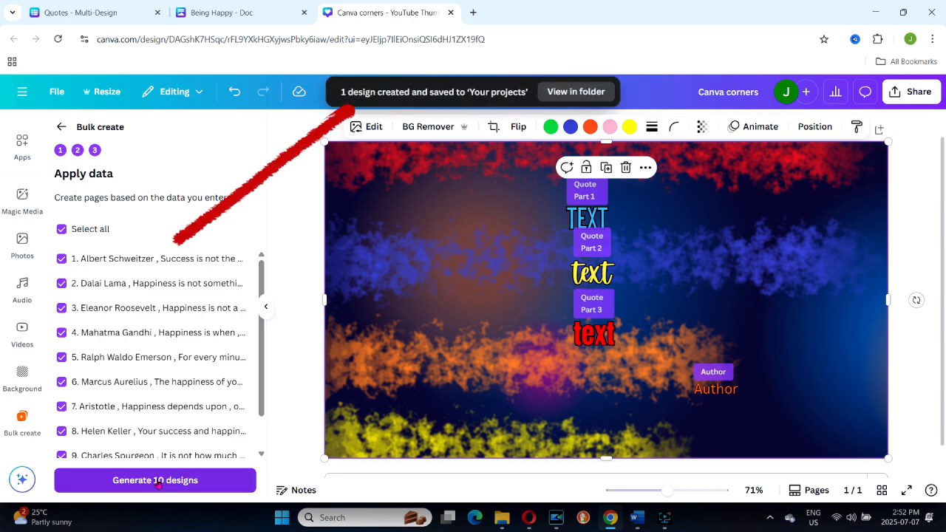
{"action": "left_click", "coordinate": [166, 479]}
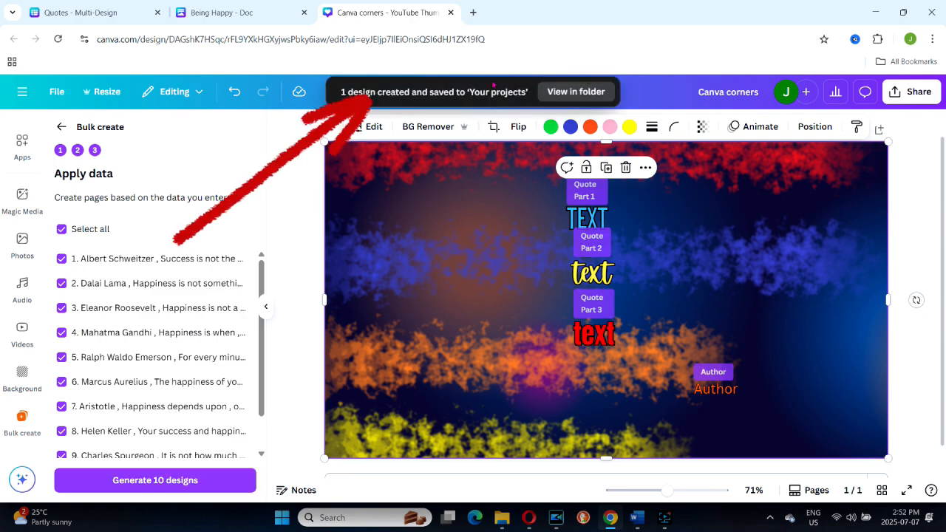
{"action": "left_click", "coordinate": [569, 91]}
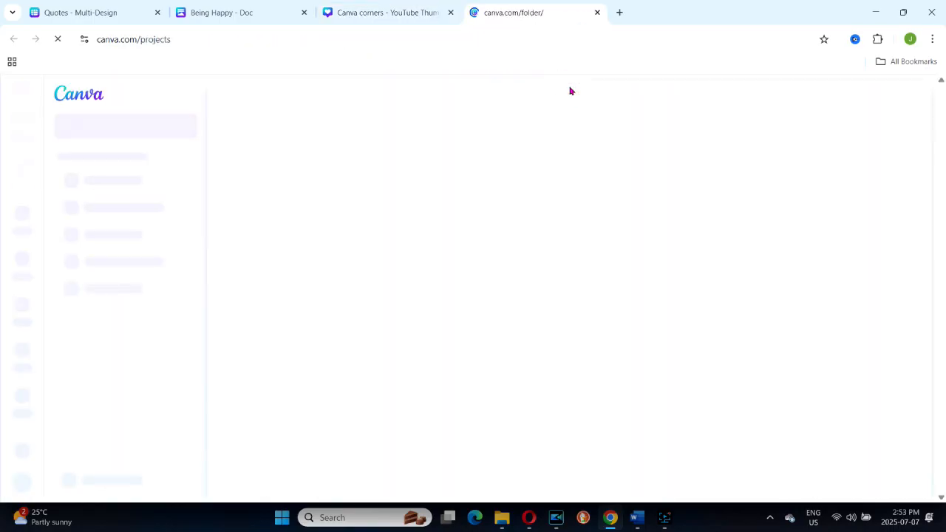
{"action": "left_click", "coordinate": [294, 374]}
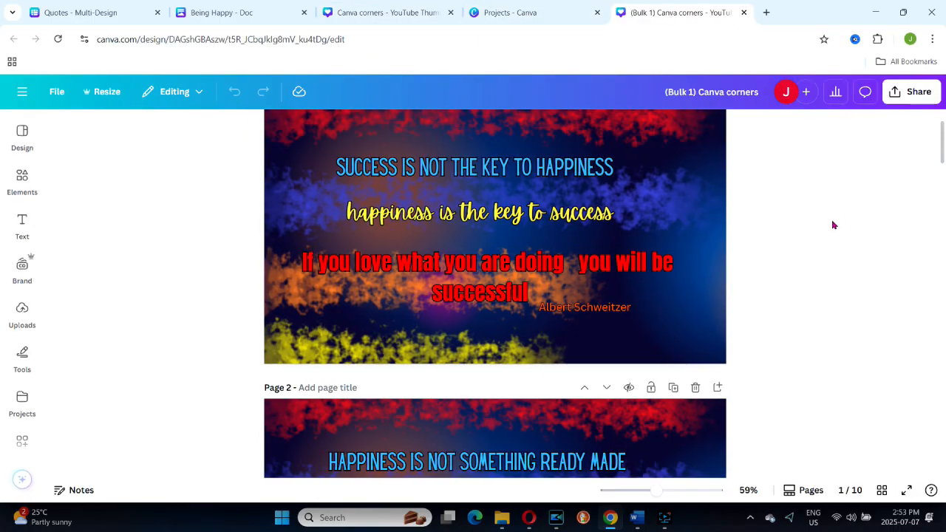
Step: Narrow the red third quote line's text box on page 1 so it wraps into a tighter block
{"action": "left_click_drag", "start_coordinate": [944, 152], "coordinate": [944, 150]}
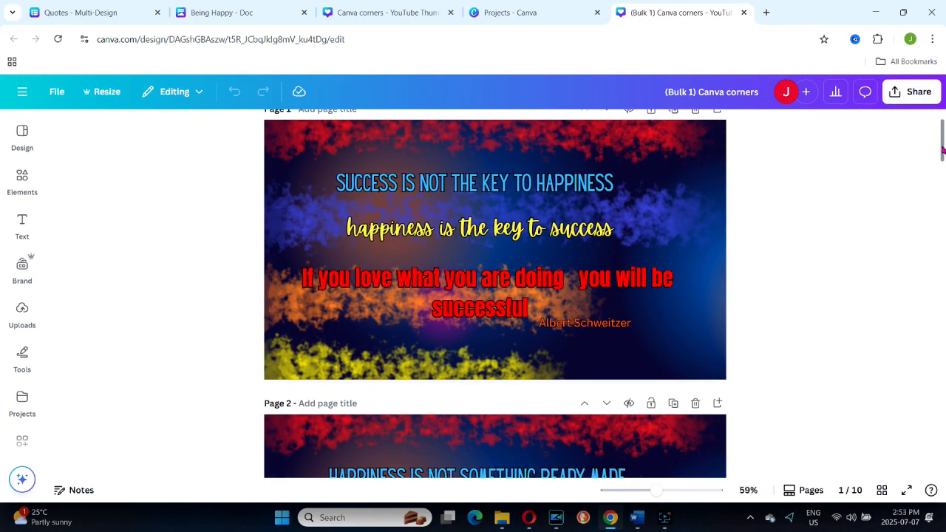
{"action": "left_click", "coordinate": [544, 298]}
{"action": "left_click_drag", "start_coordinate": [705, 293], "coordinate": [562, 293]}
{"action": "left_click_drag", "start_coordinate": [440, 315], "coordinate": [506, 316]}
Step: Move the yellow quote line and the blue heading lower on page 2
{"action": "left_click_drag", "start_coordinate": [943, 150], "coordinate": [944, 179]}
{"action": "left_click", "coordinate": [480, 290]}
{"action": "left_click_drag", "start_coordinate": [481, 290], "coordinate": [471, 327]}
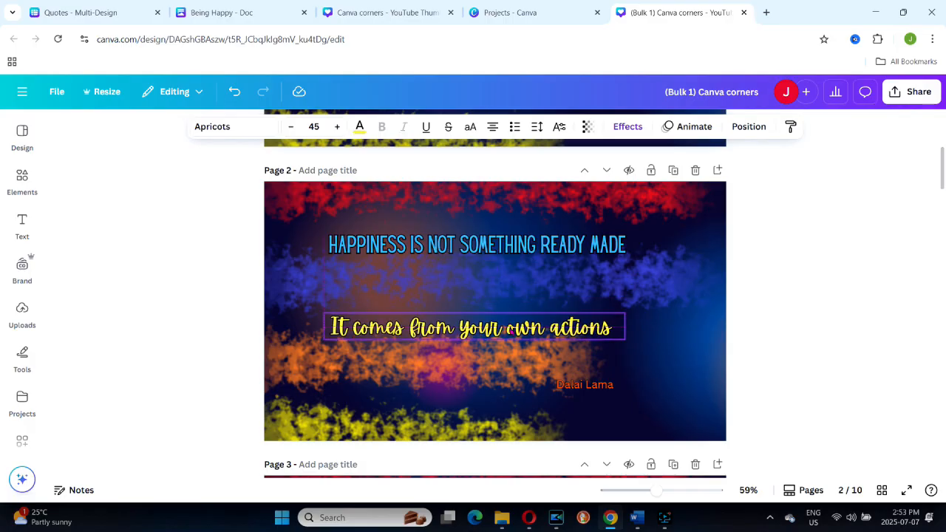
{"action": "left_click_drag", "start_coordinate": [528, 241], "coordinate": [523, 262]}
Step: Move the yellow quote line and the blue heading lower on page 7
{"action": "left_click_drag", "start_coordinate": [943, 169], "coordinate": [943, 341]}
{"action": "left_click_drag", "start_coordinate": [470, 293], "coordinate": [470, 333]}
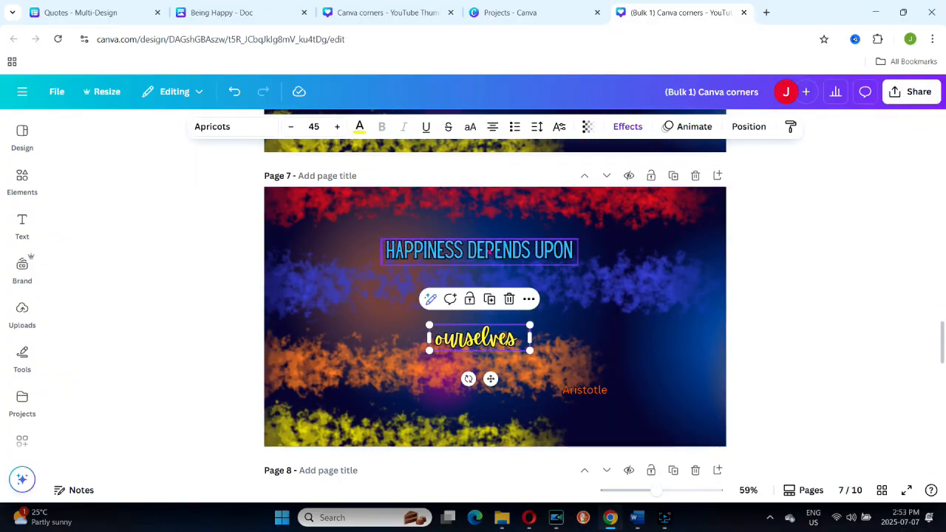
{"action": "left_click_drag", "start_coordinate": [477, 250], "coordinate": [477, 292]}
Step: Move the yellow quote line and the blue heading lower on page 8
{"action": "left_click_drag", "start_coordinate": [941, 334], "coordinate": [941, 356]}
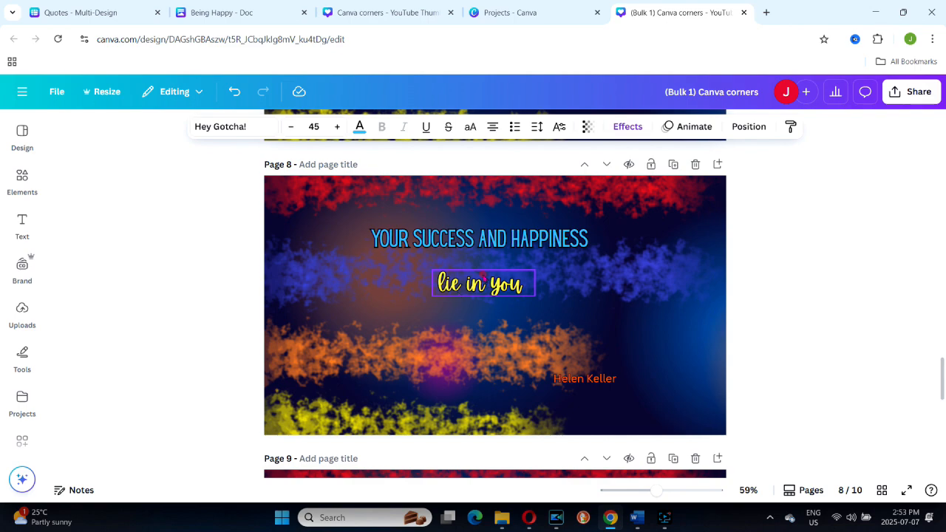
{"action": "left_click", "coordinate": [482, 280]}
{"action": "left_click_drag", "start_coordinate": [482, 279], "coordinate": [482, 304]}
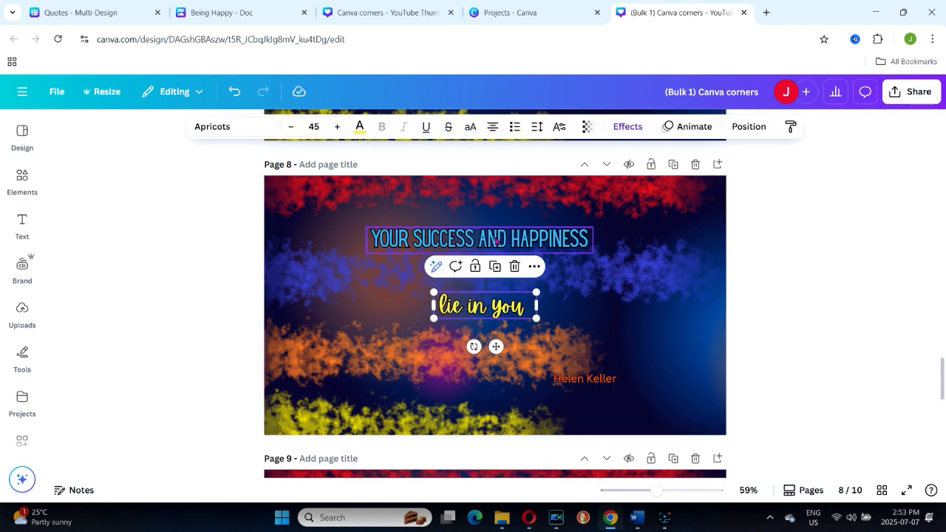
{"action": "left_click_drag", "start_coordinate": [498, 246], "coordinate": [491, 267]}
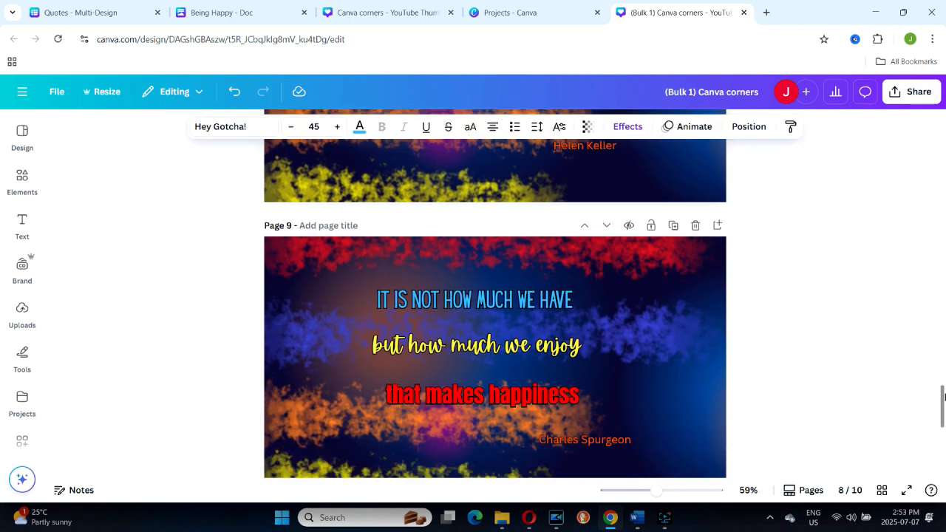